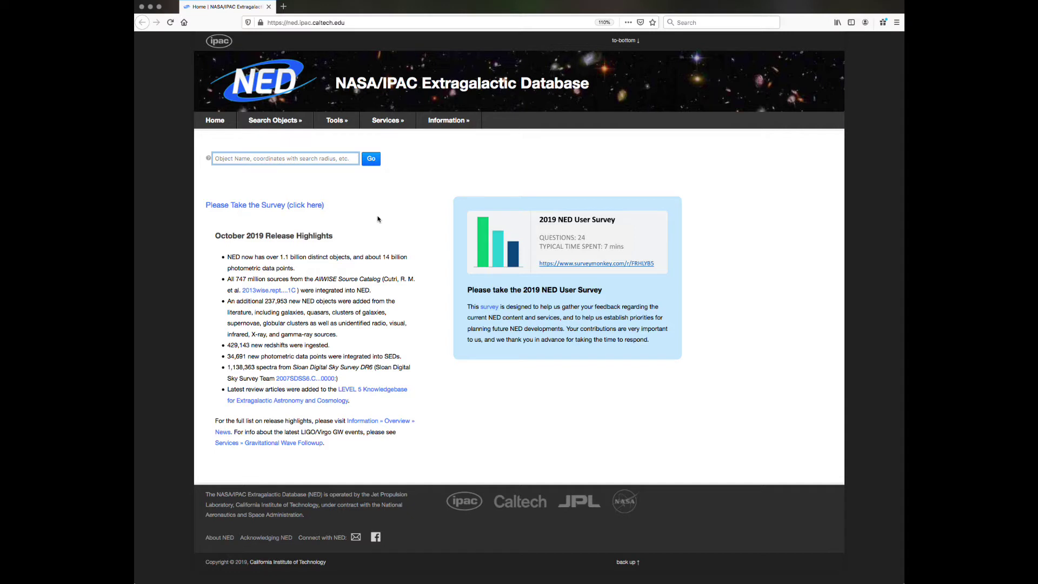
Display the Search Objects dropdown from the NED home page's top navigation bar
mouse_move(304, 123)
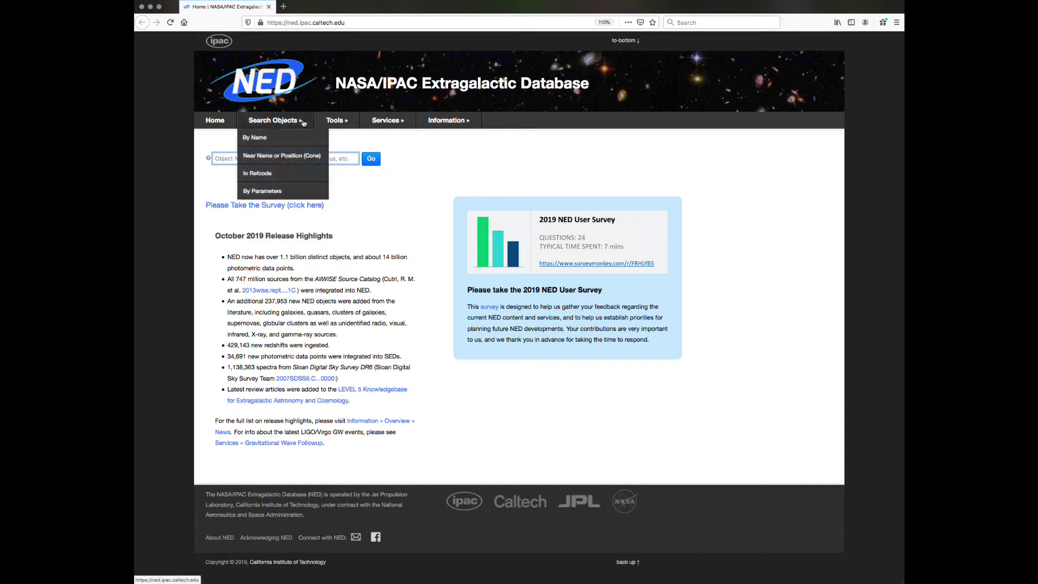
Set up a Near Name cone search for object M51a with a 1 arcmin radius
click(320, 157)
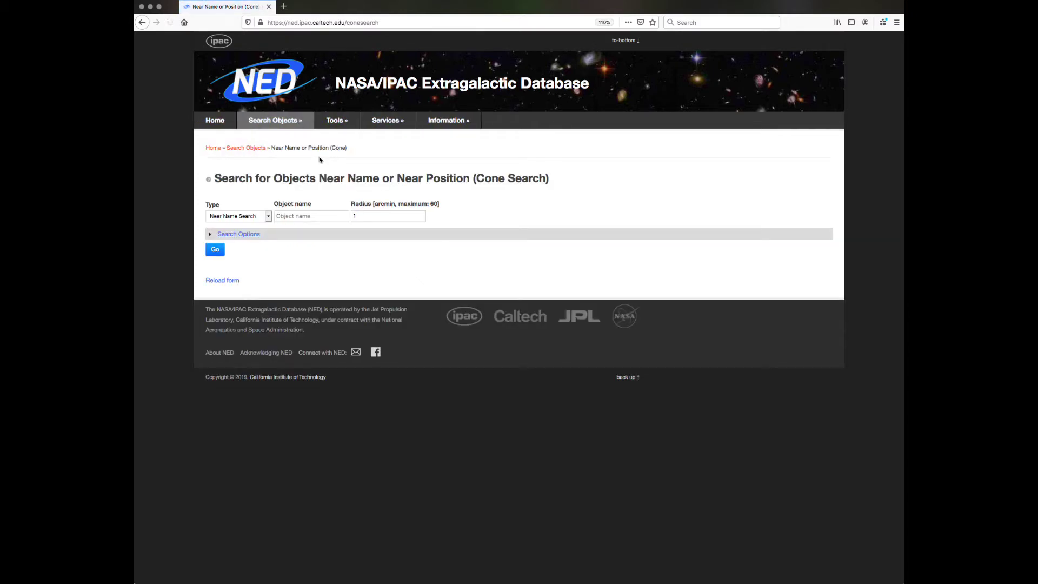
click(270, 218)
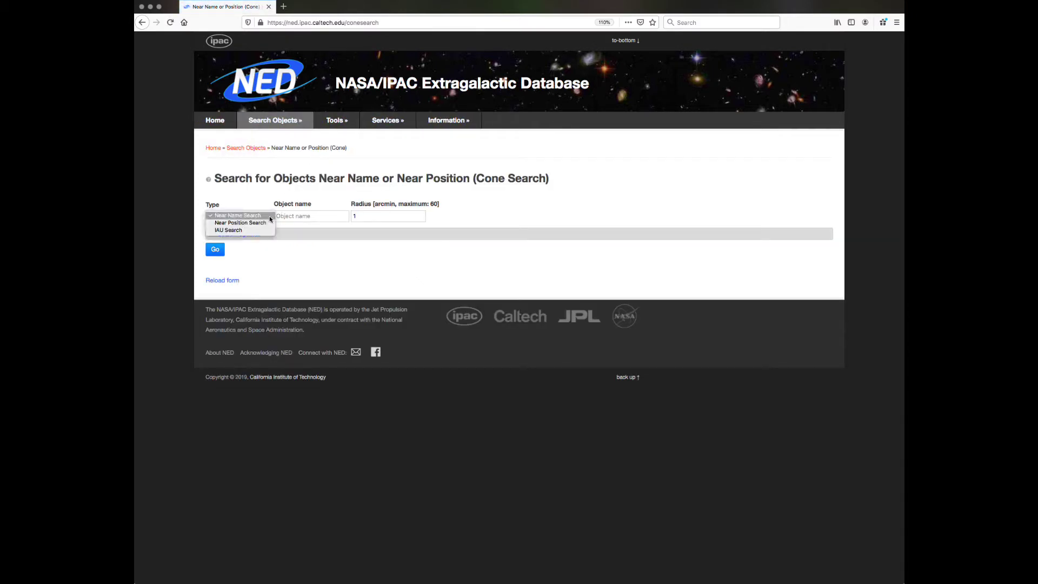
click(302, 216)
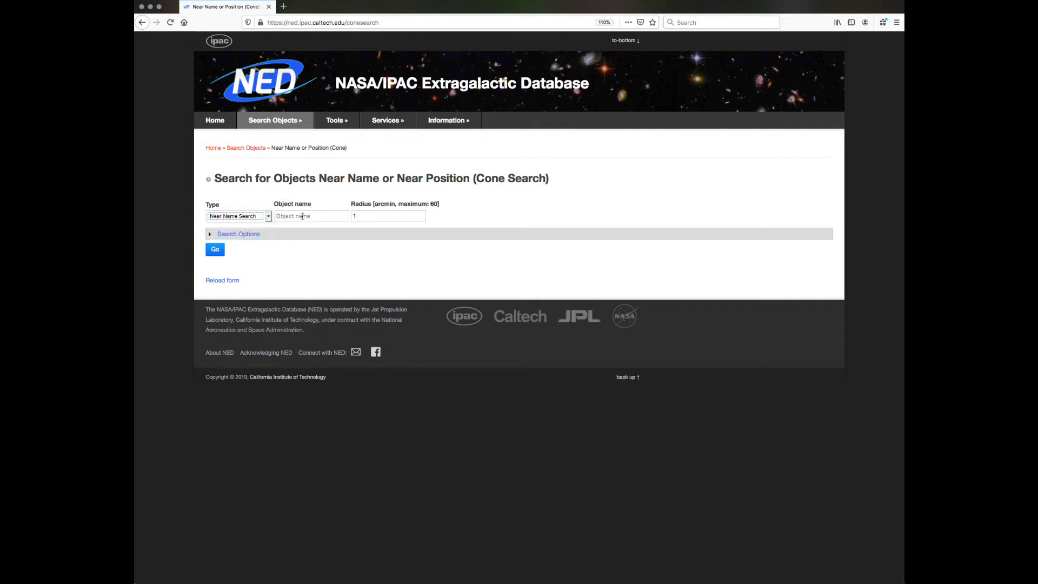
text(M51a)
click(260, 236)
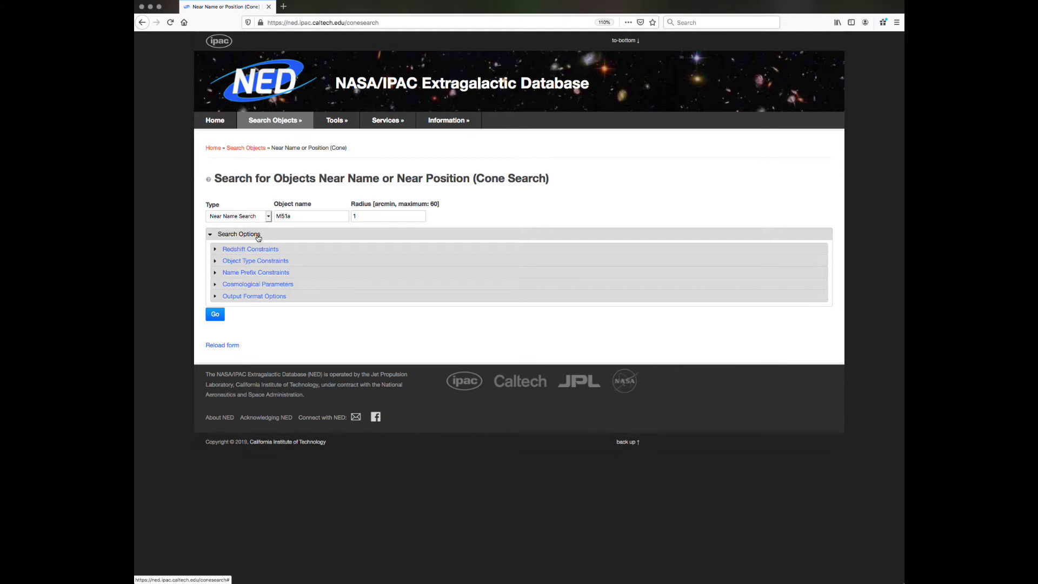
click(258, 236)
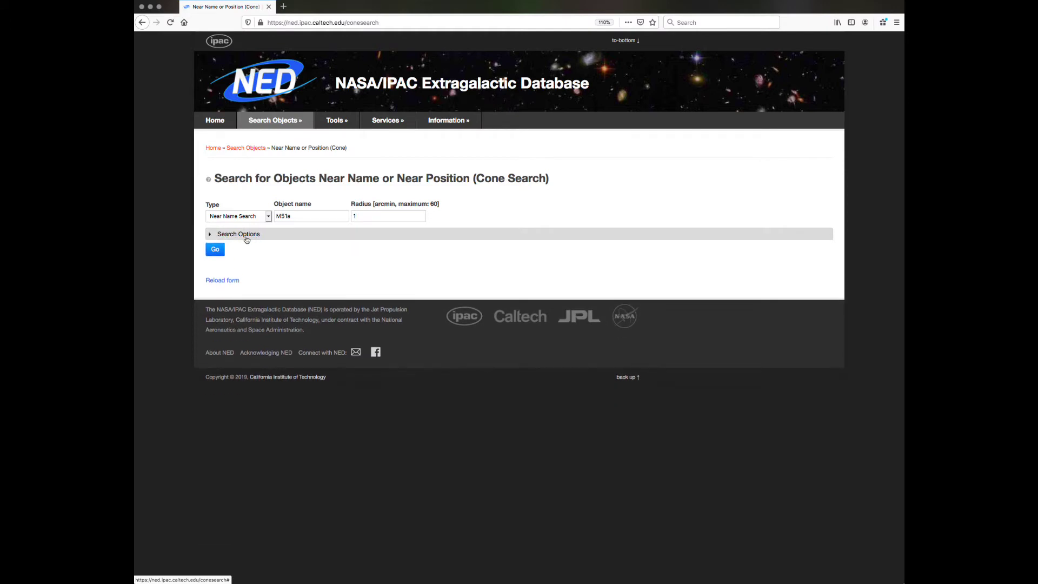
Run the M51a cone search and switch the sky image to the SDSS9 color HiPS survey
click(221, 250)
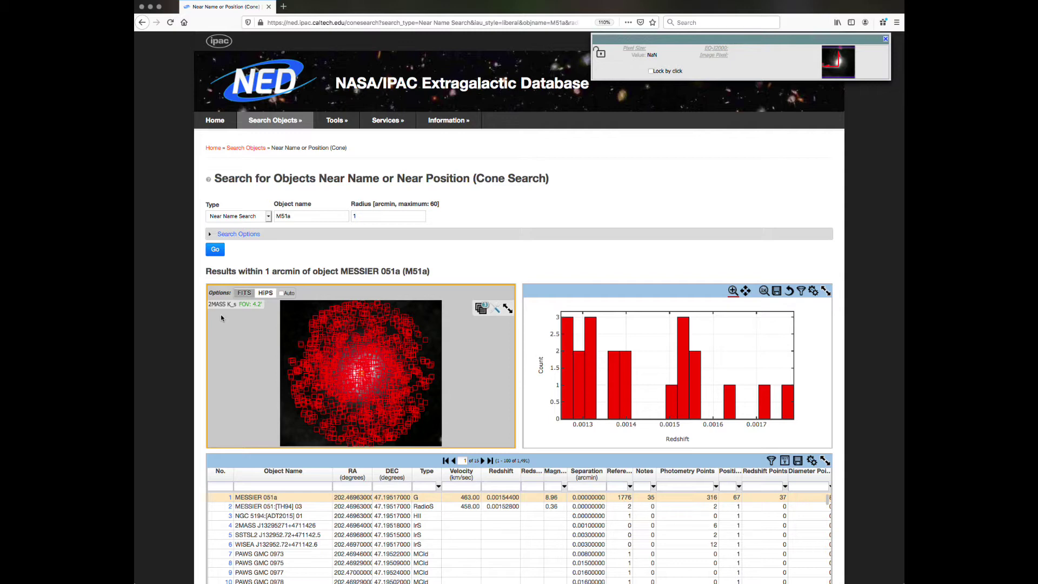
click(266, 292)
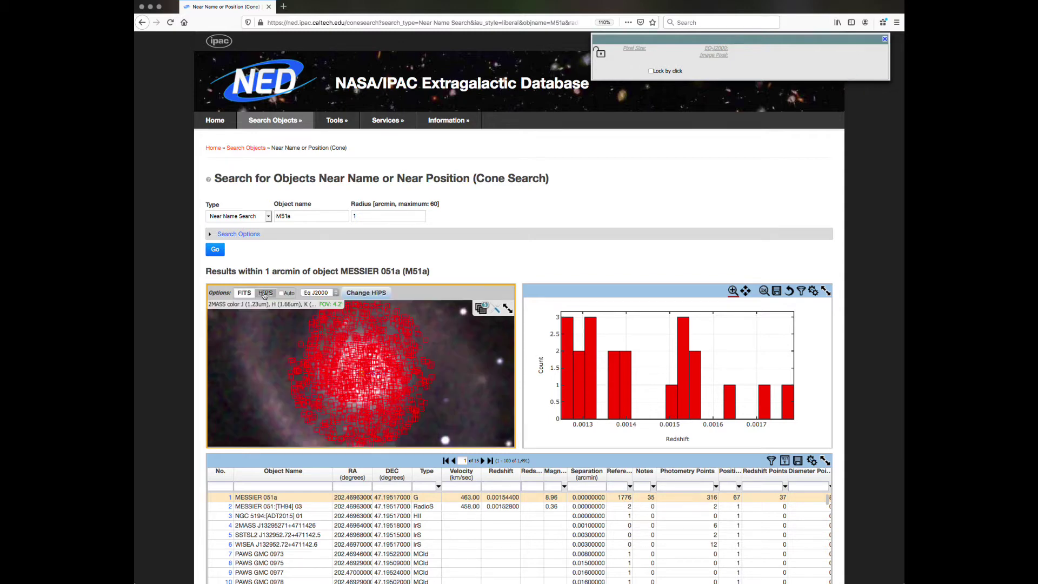
click(366, 292)
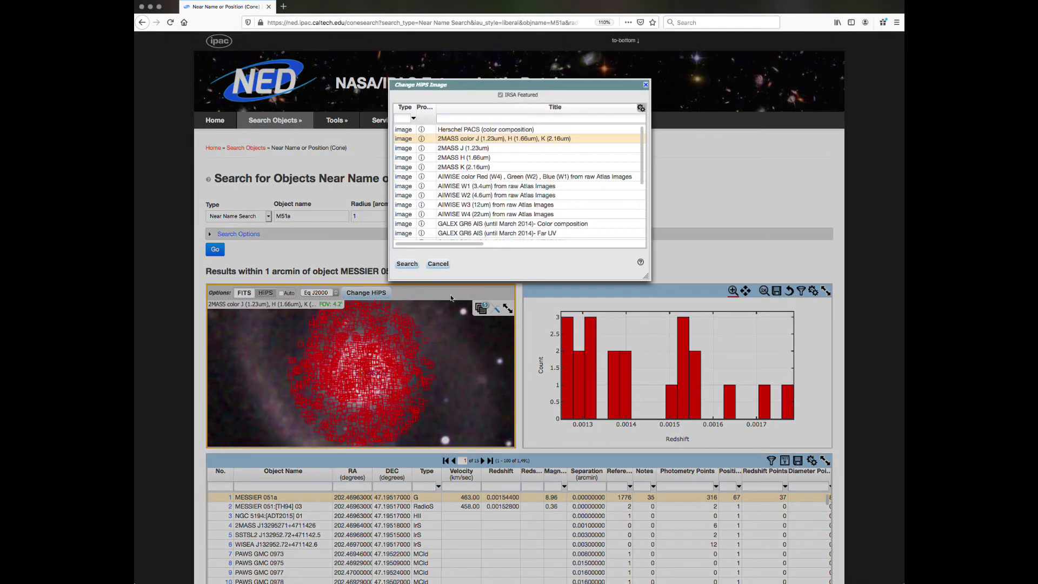
scroll(595, 189, down, 5)
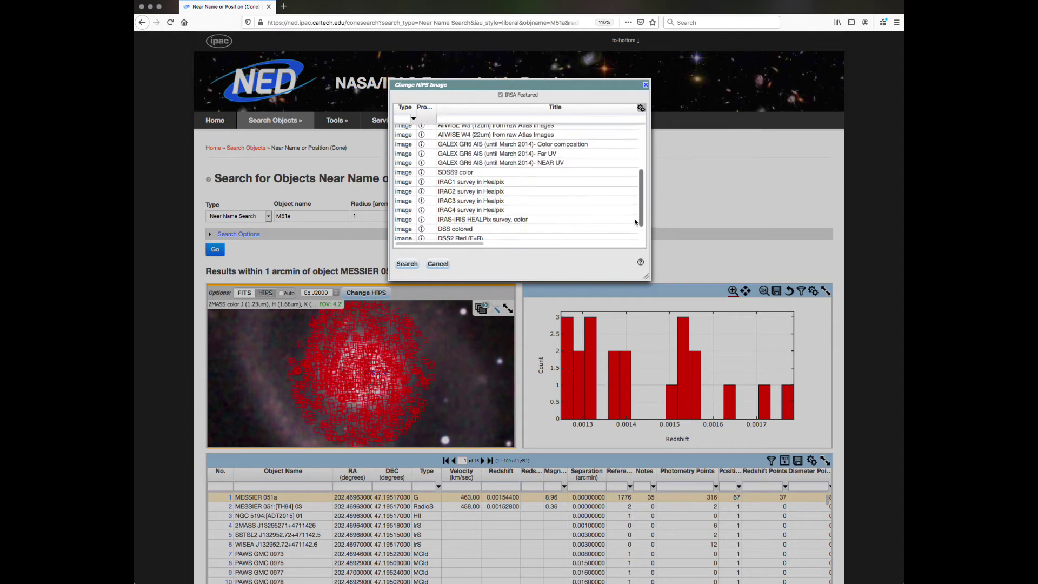
click(481, 161)
click(407, 264)
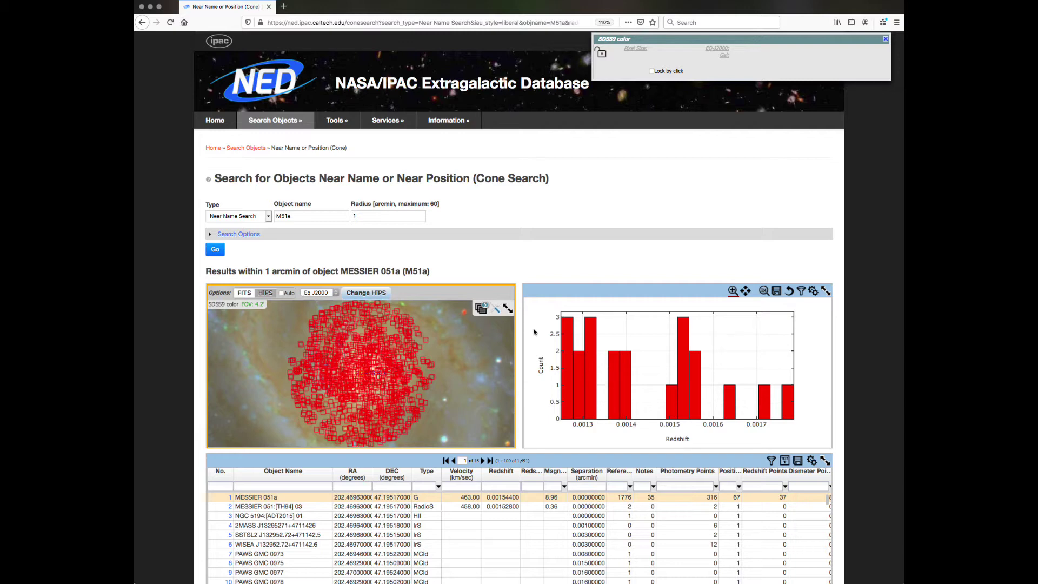
scroll(167, 353, down, 5)
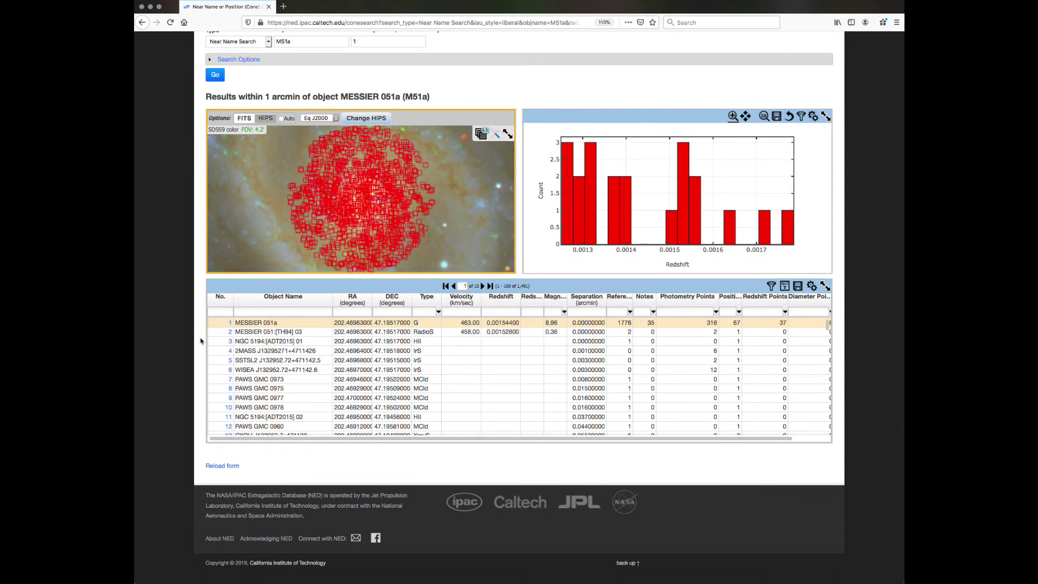
click(230, 324)
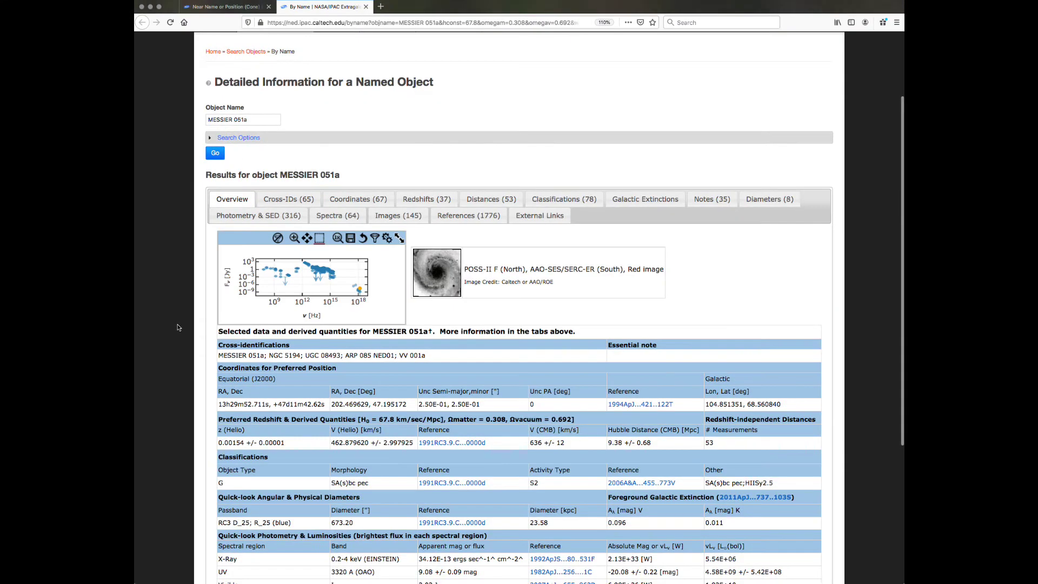
scroll(177, 327, down, 5)
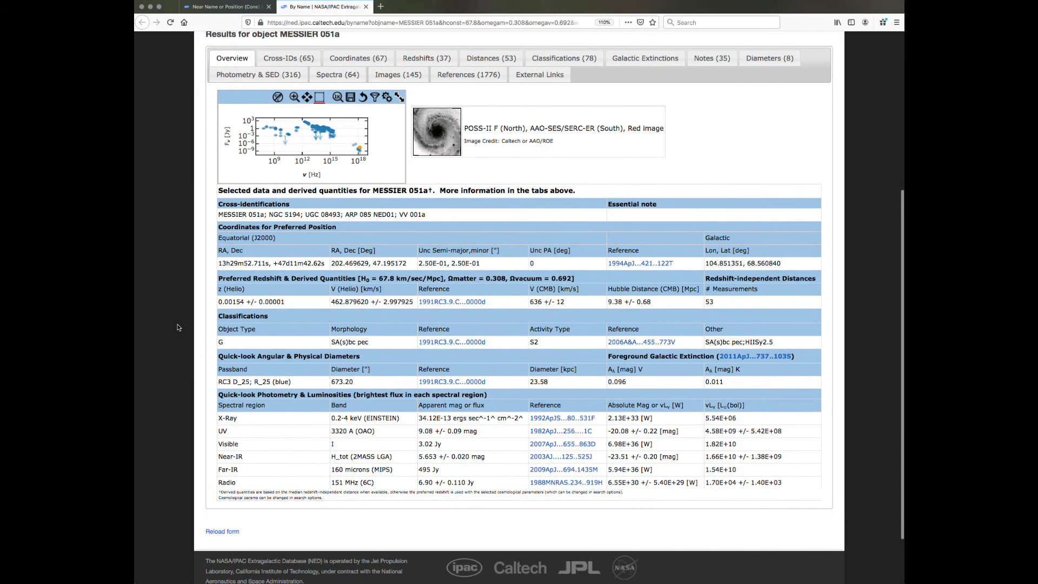
scroll(176, 327, up, 4)
scroll(177, 327, up, 1)
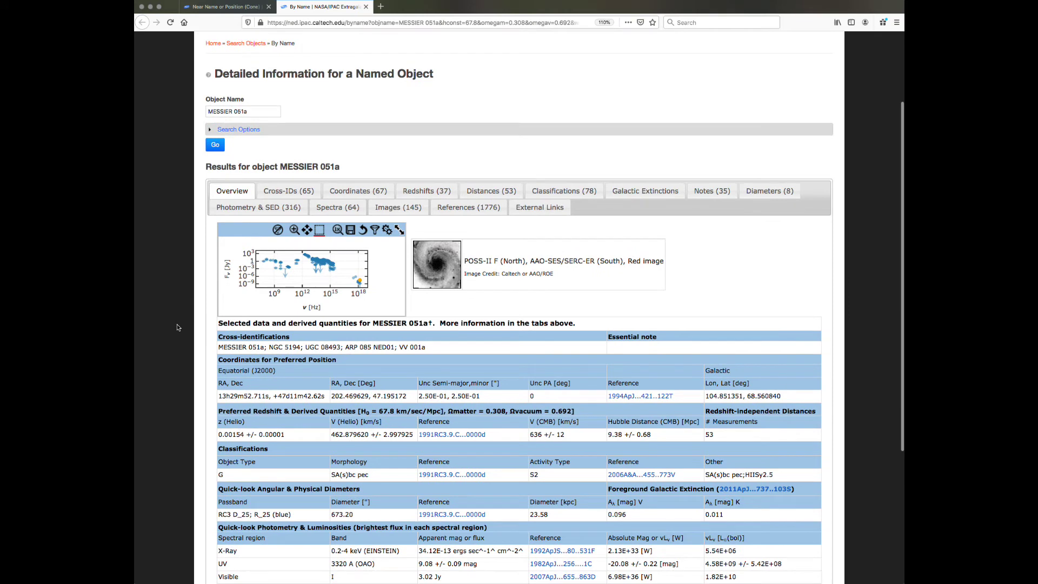
click(366, 7)
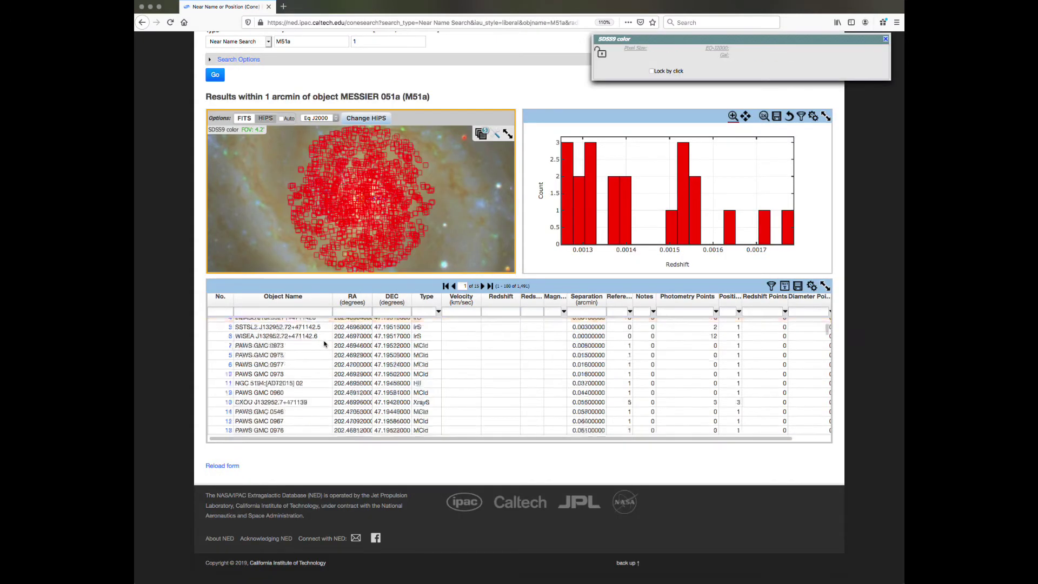
Mark PAWS GMC 0971 on the sky image and filter the Type column to *Cl
scroll(304, 340, down, 5)
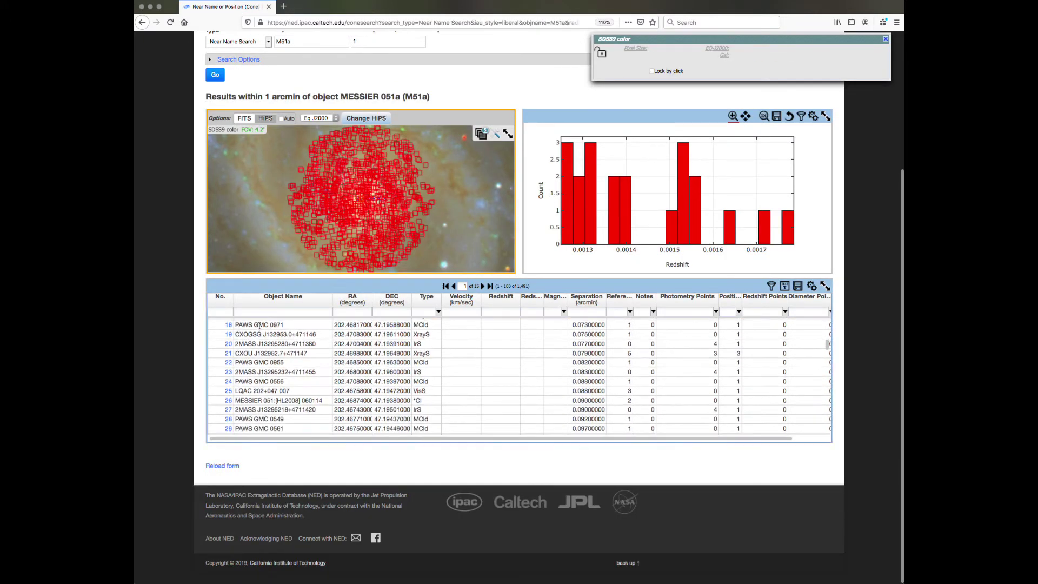
click(259, 326)
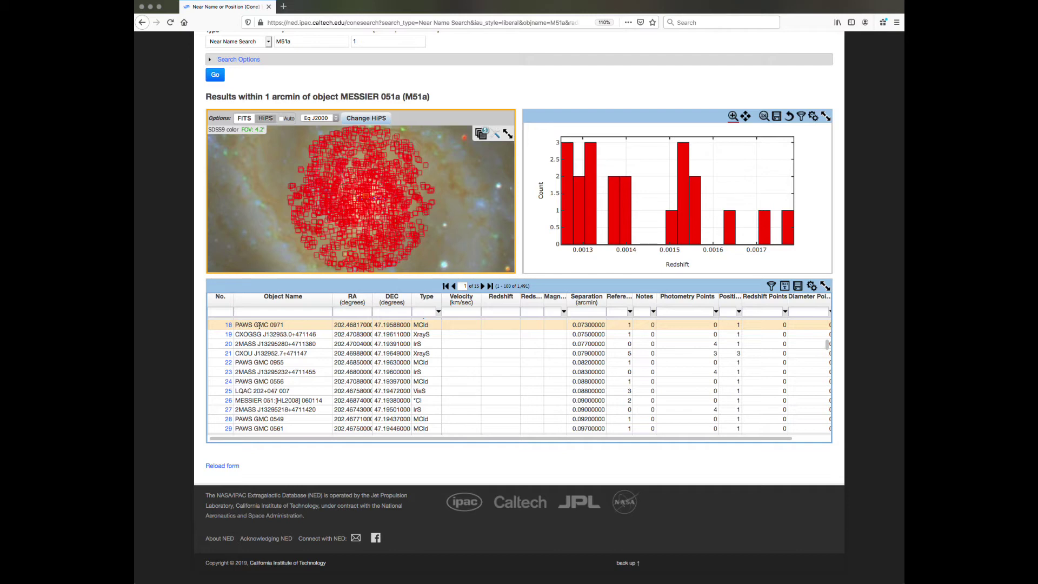
click(420, 311)
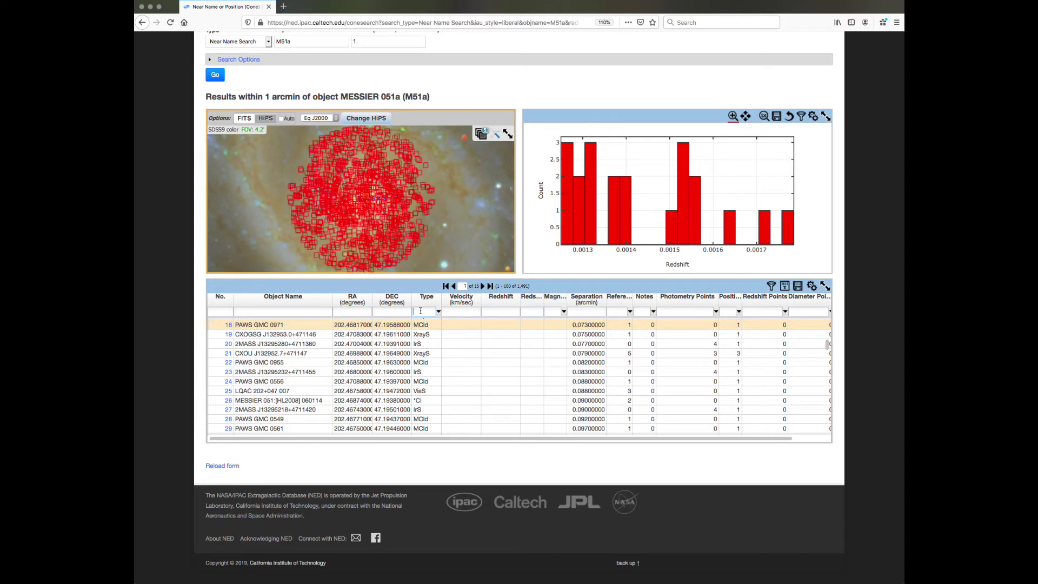
text(*Cl)
key(Return)
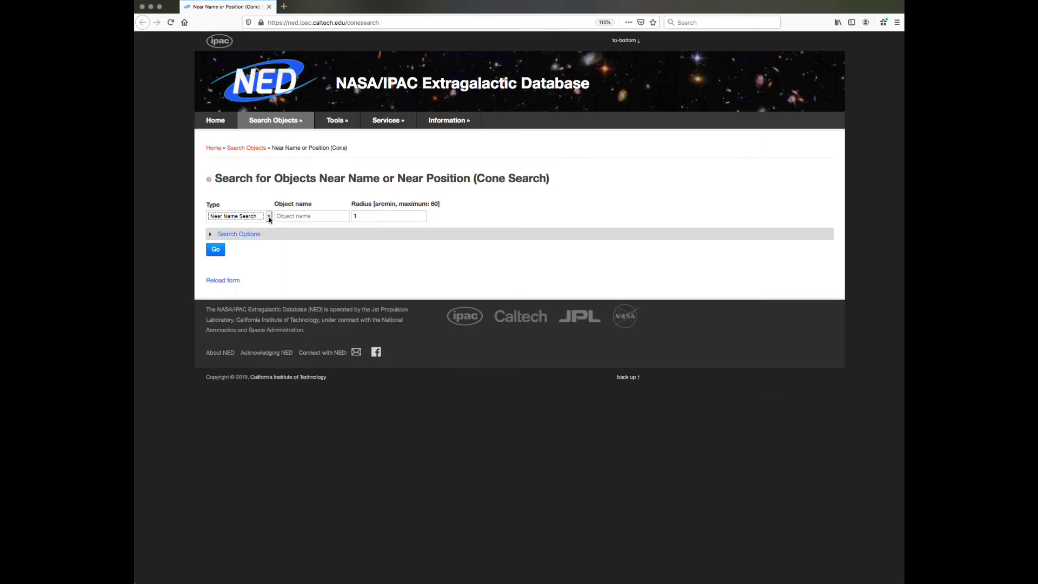
Switch to Near Position Search and enter coordinates 64.03680d -24.07390d
click(268, 216)
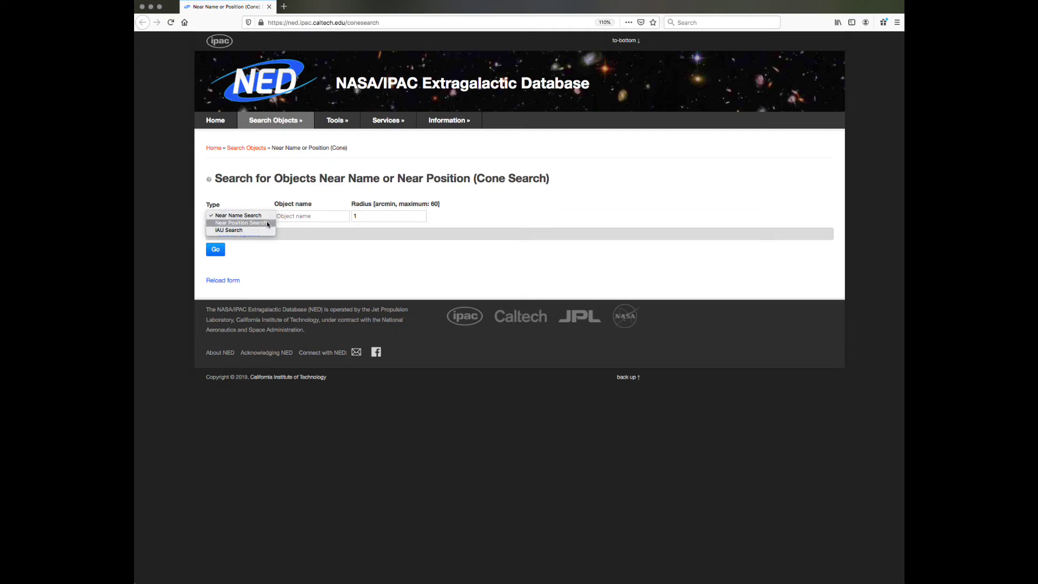
click(267, 222)
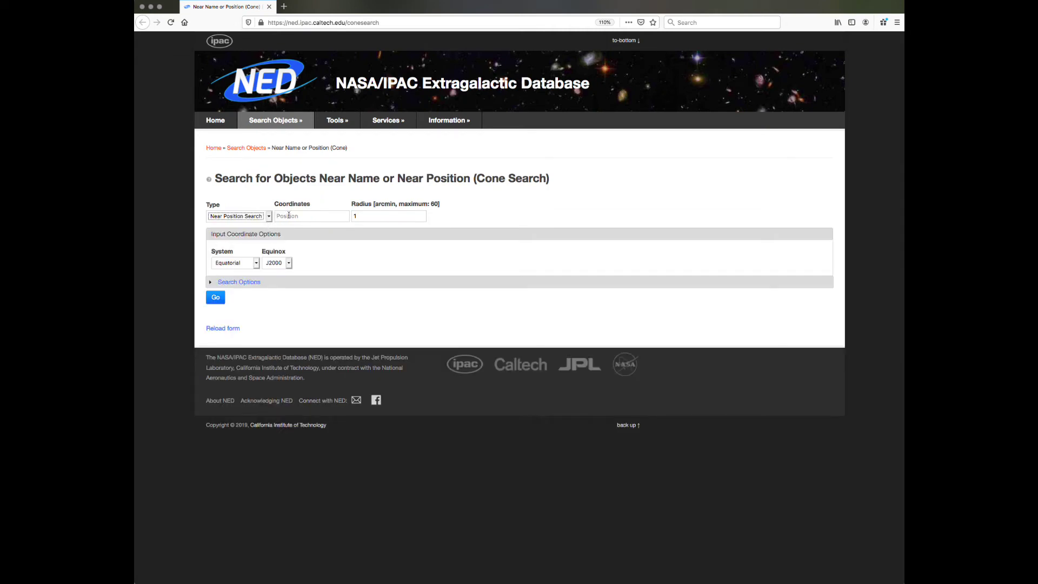
click(289, 215)
text(64.03680d -24.07390d)
Add a redshift constraint of less than 0.5 and run the position cone search
click(237, 282)
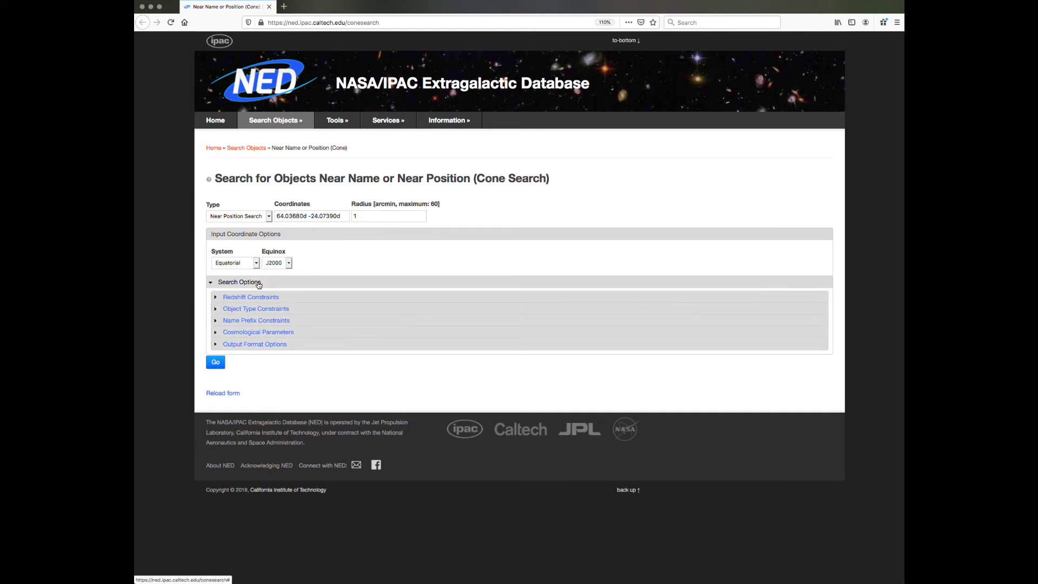
click(276, 299)
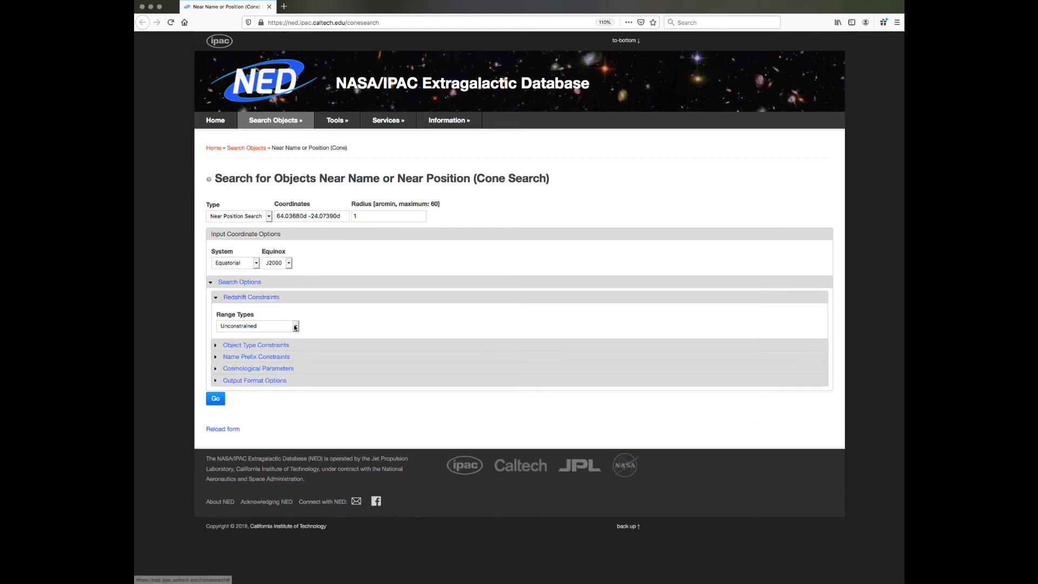
click(291, 323)
click(292, 355)
text(0.5)
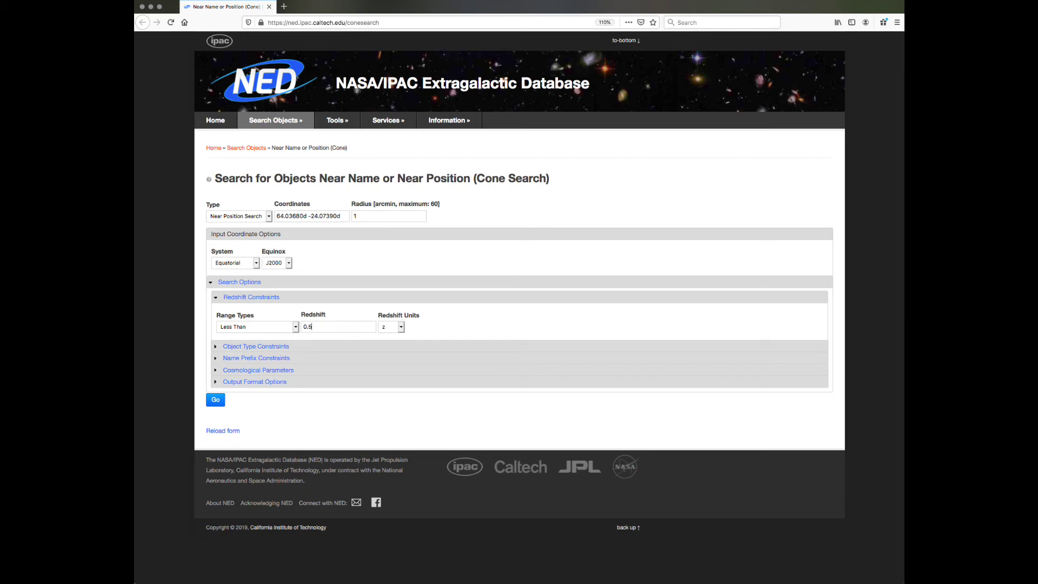
click(209, 182)
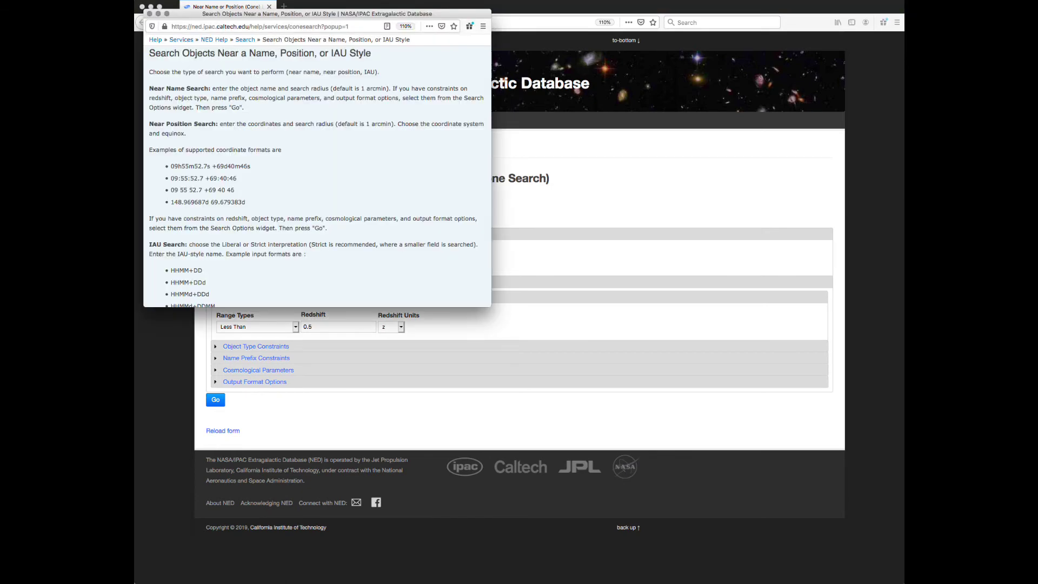
click(151, 14)
click(220, 396)
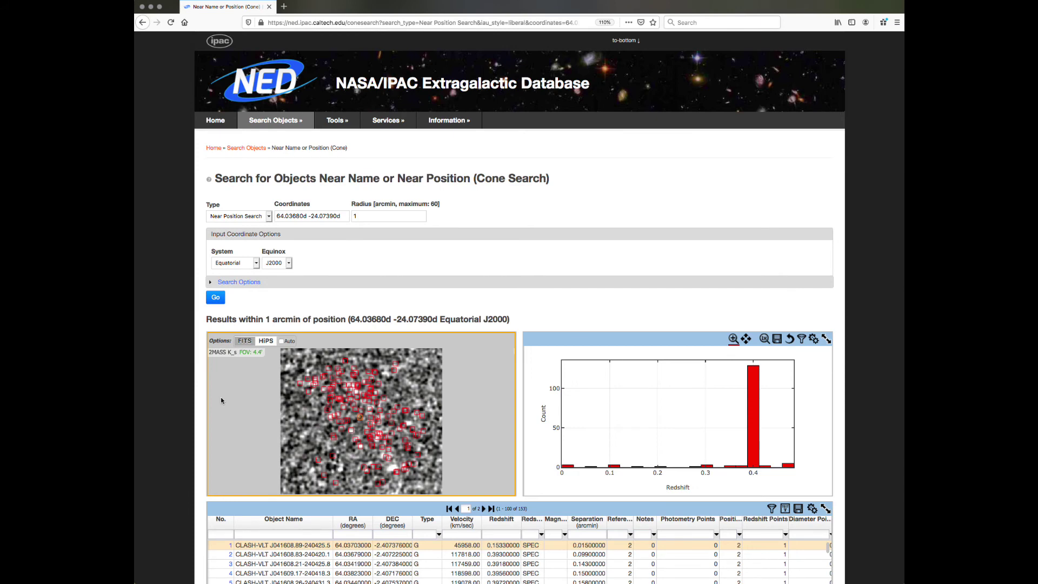
Scroll down the position results and filter the Type column by 'C'
scroll(211, 398, down, 5)
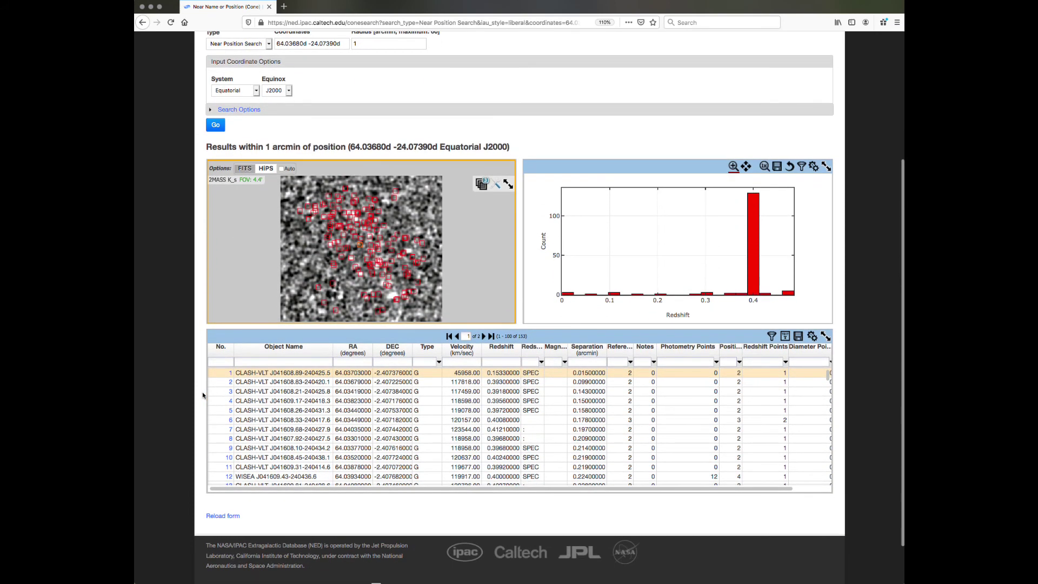
scroll(424, 404, down, 3)
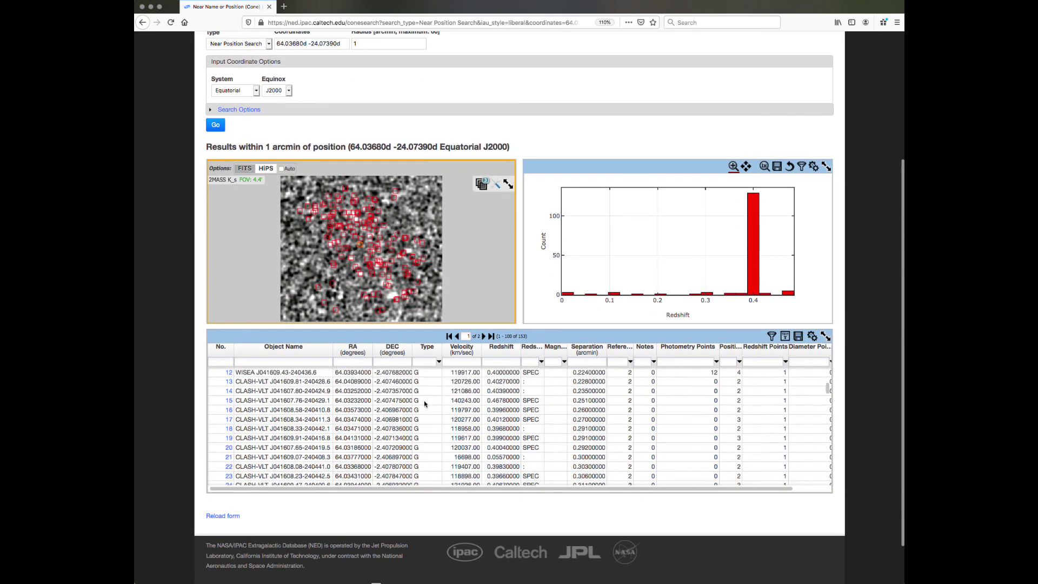
scroll(424, 404, down, 15)
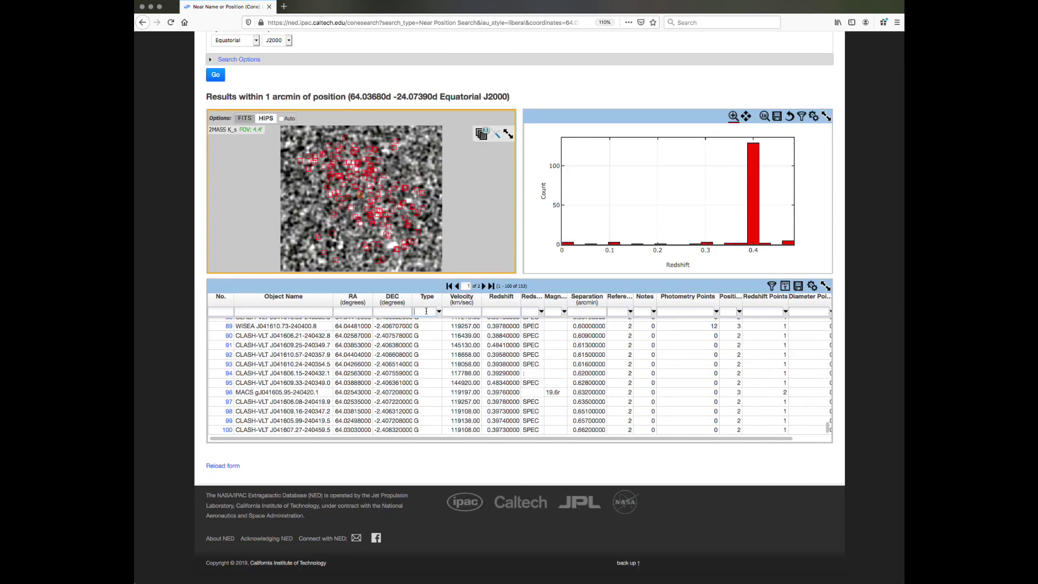
text(C)
key(Return)
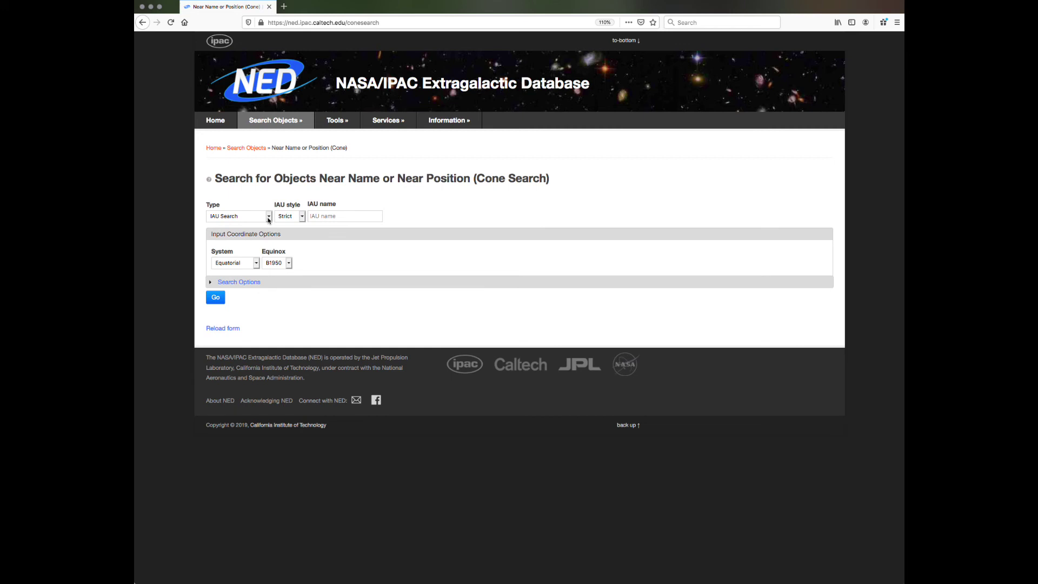
Keep IAU Search as the type and enter IAU name 0955+476
click(268, 217)
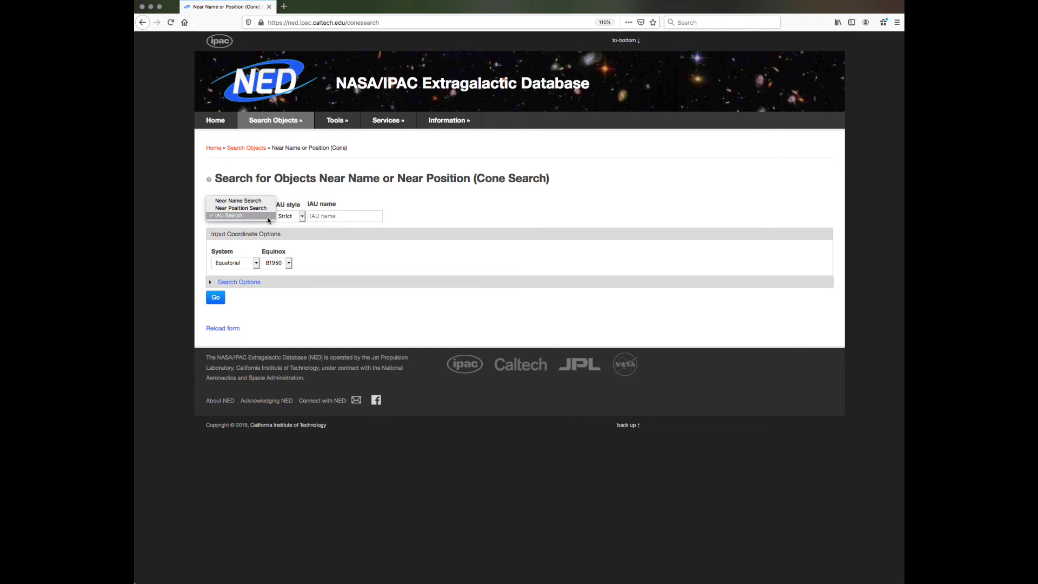
click(268, 219)
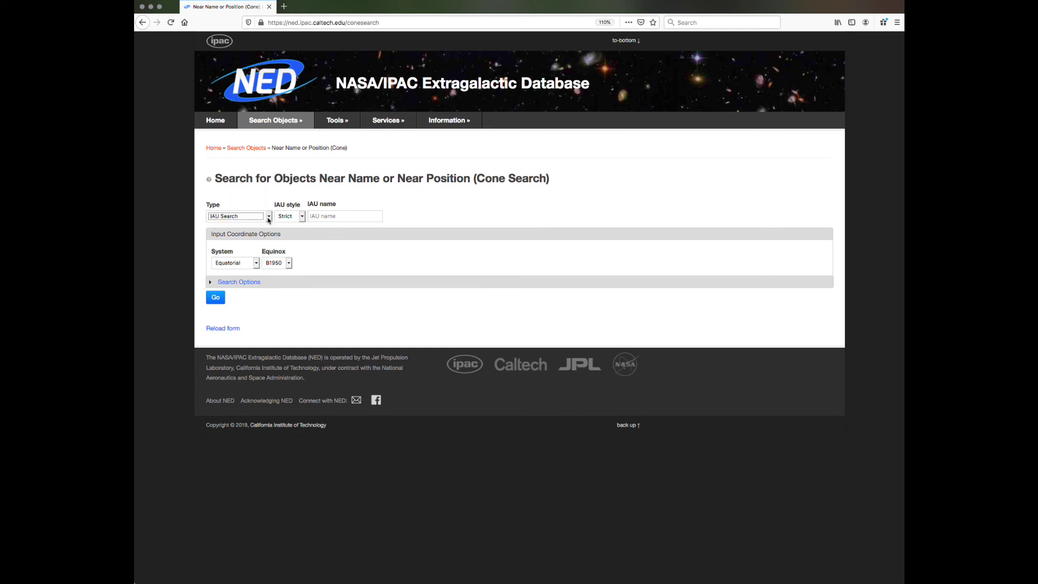
click(326, 216)
text(0955+476)
Restrict the object type constraint to QSOs (QSO) and run the IAU name search
click(256, 283)
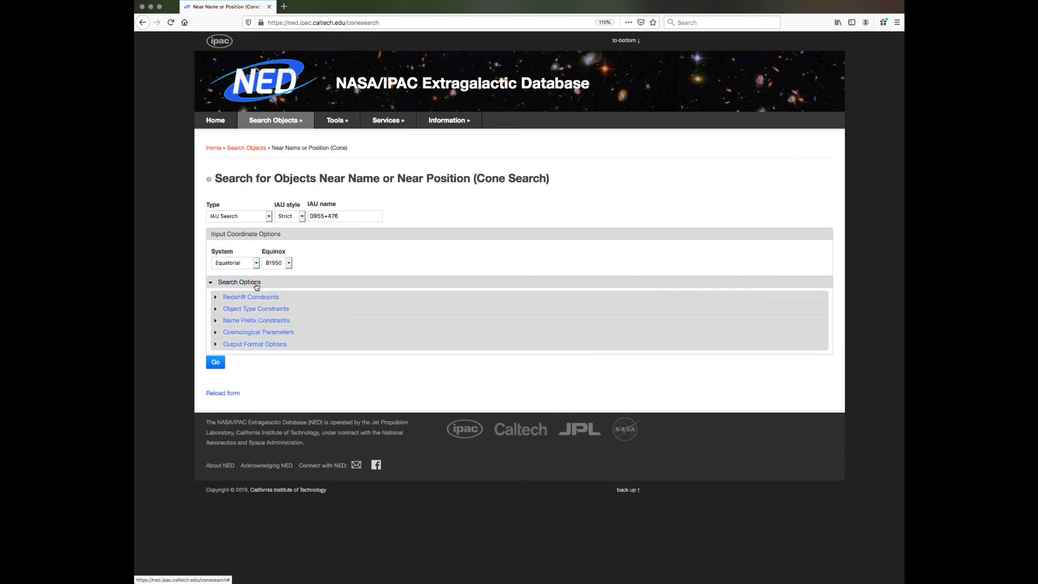
click(269, 309)
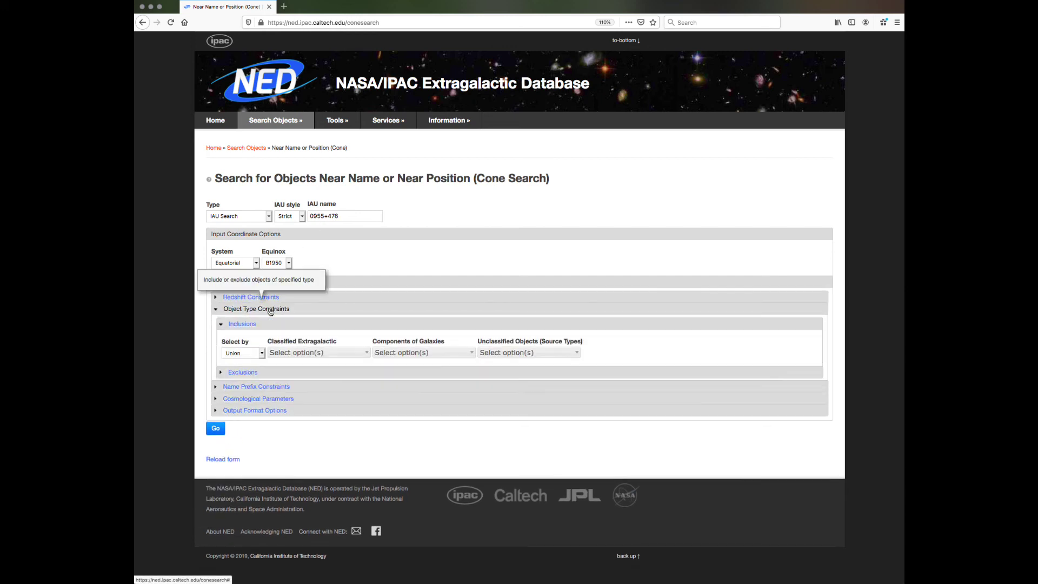
click(354, 353)
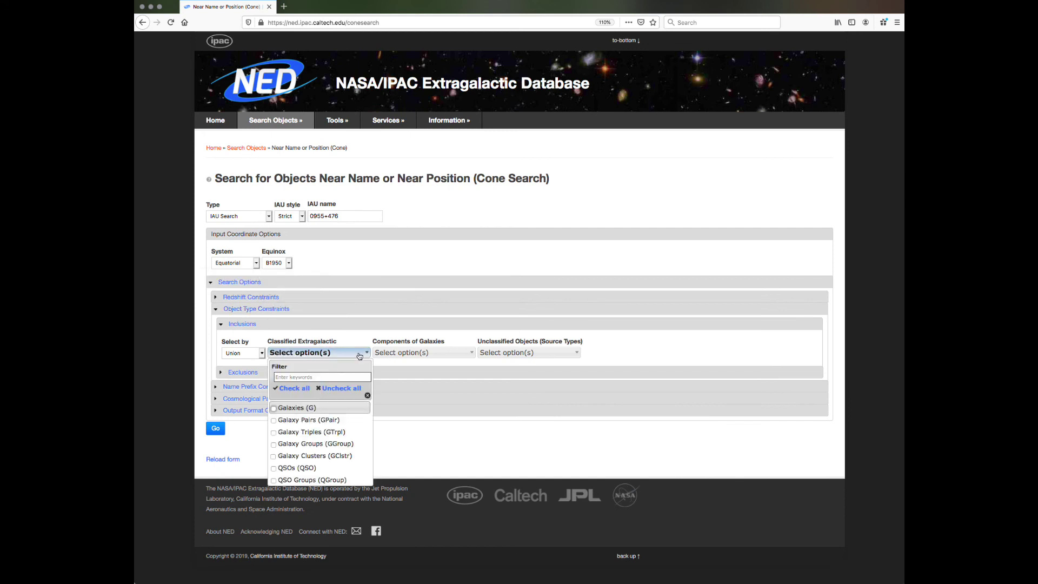
click(338, 466)
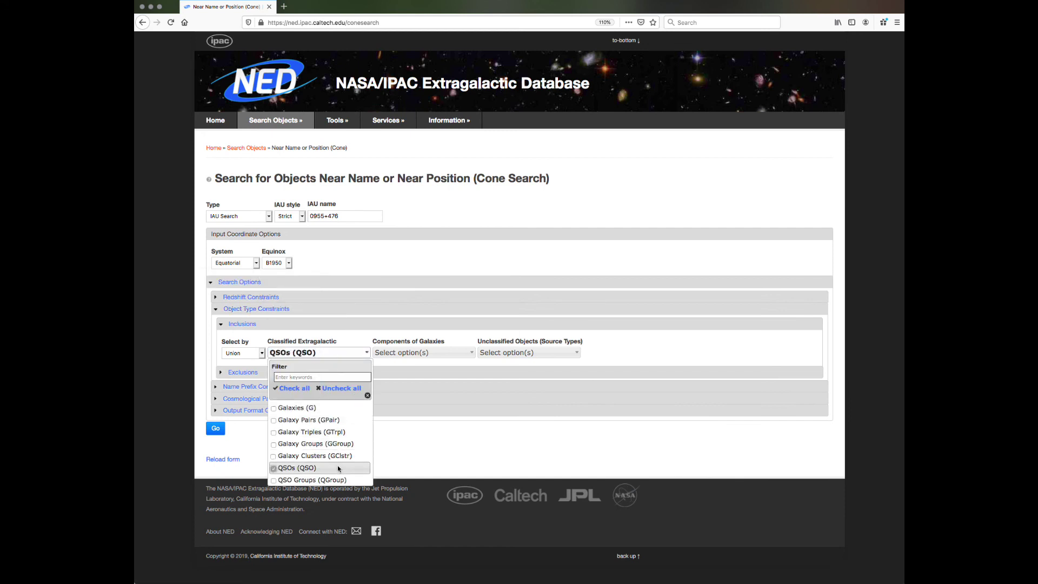
click(424, 450)
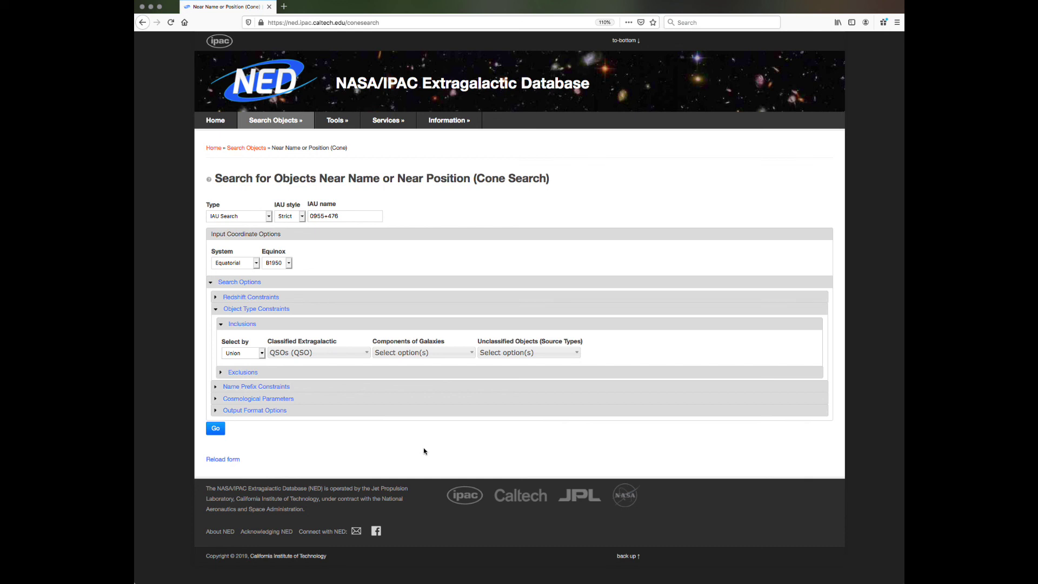
click(240, 299)
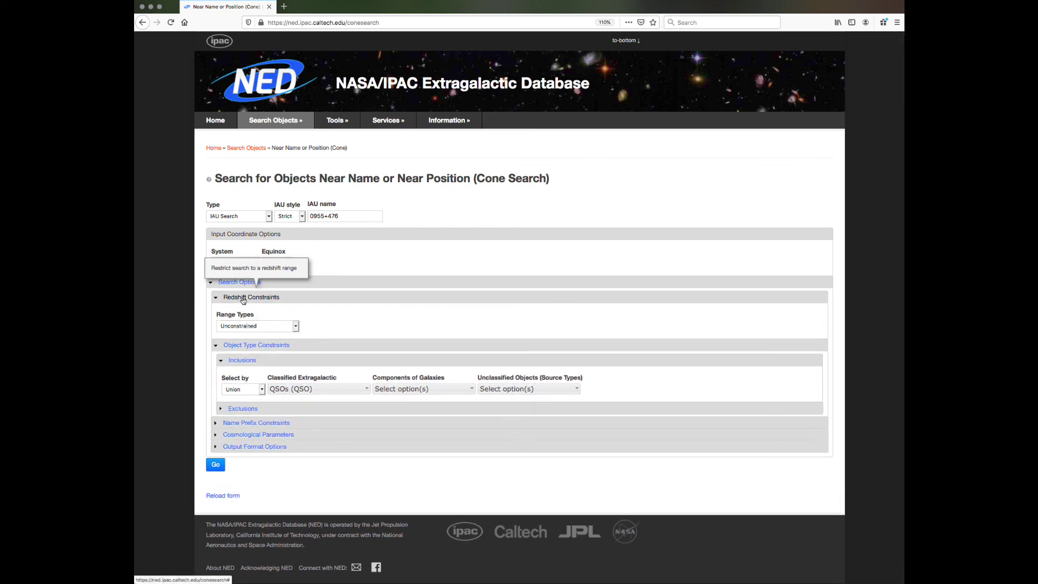
click(242, 298)
click(215, 428)
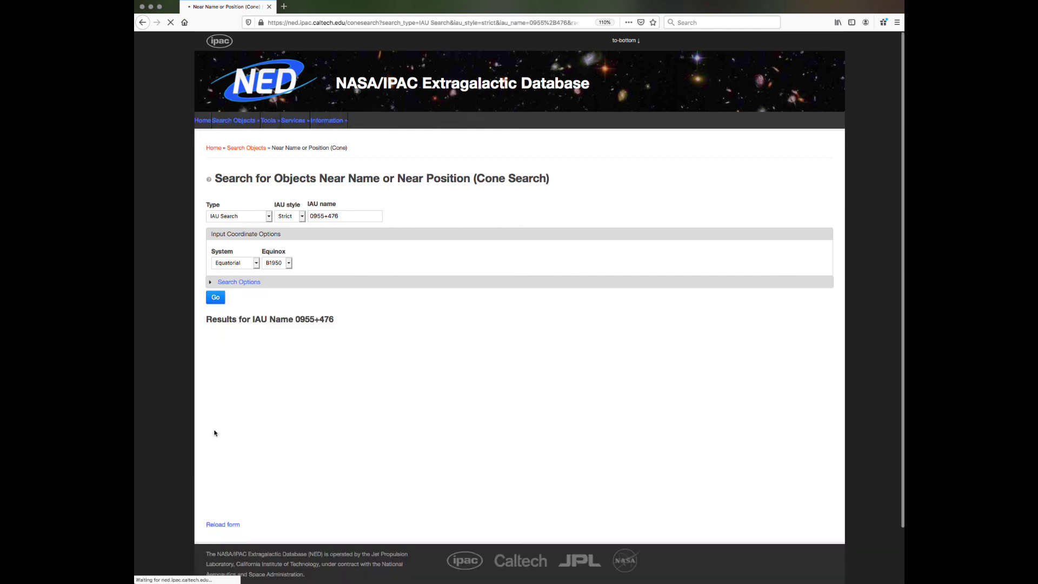
Review the single QSO result [HB89] 0955+476 at z 1.882, then open Connect with NED
scroll(206, 438, down, 3)
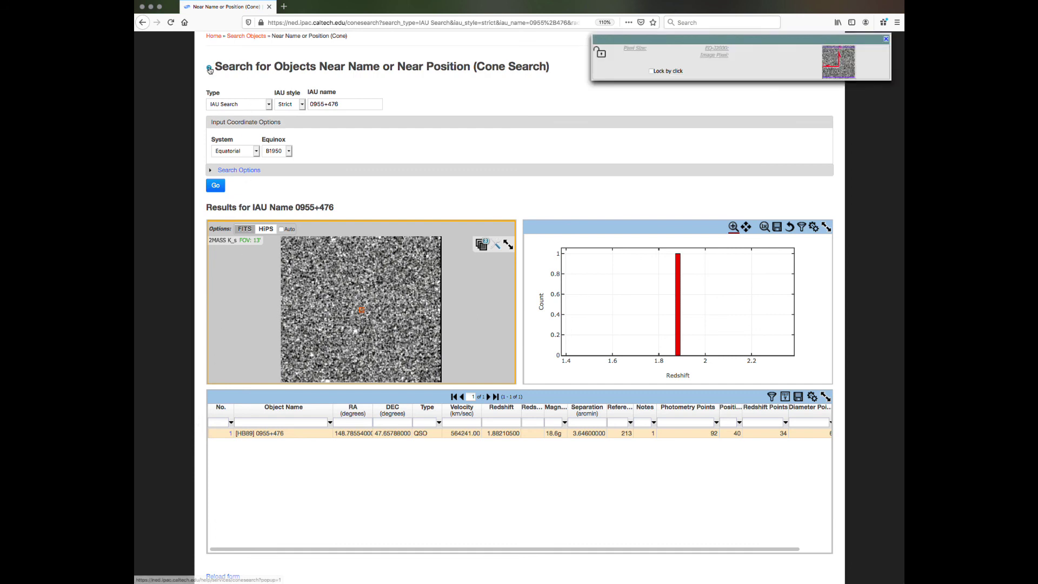
click(210, 66)
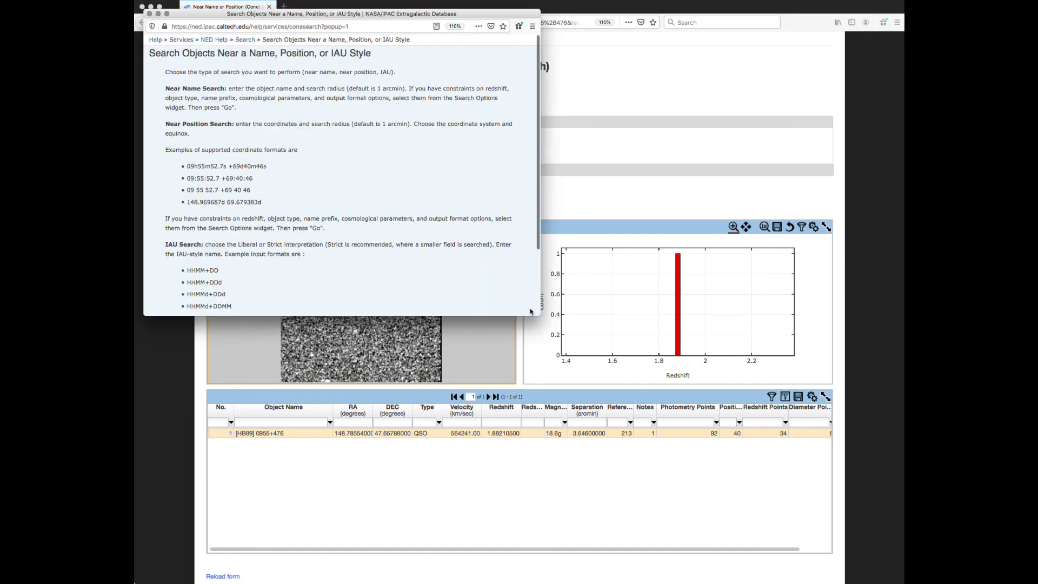
scroll(530, 311, down, 8)
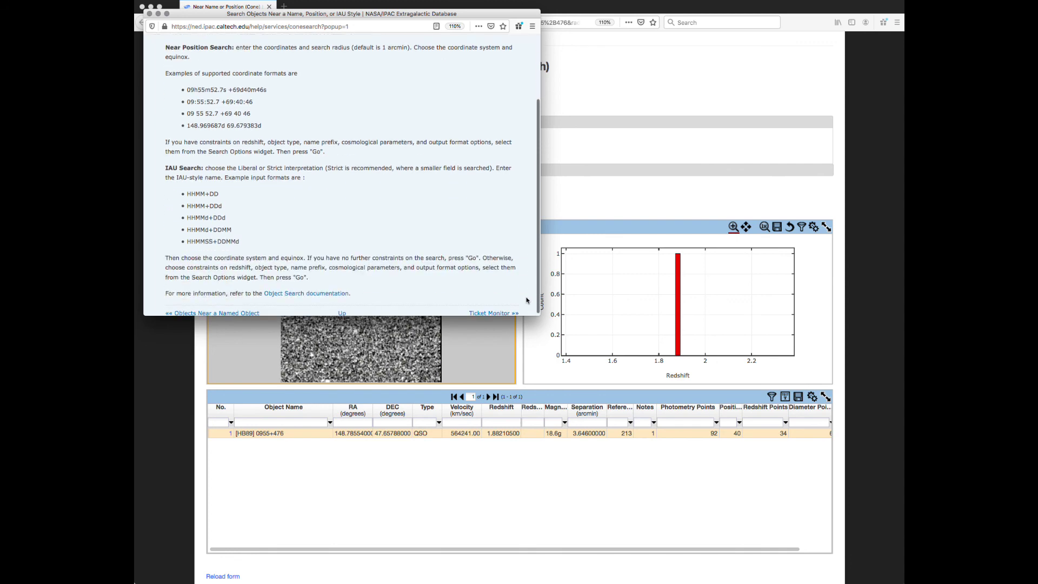
click(149, 14)
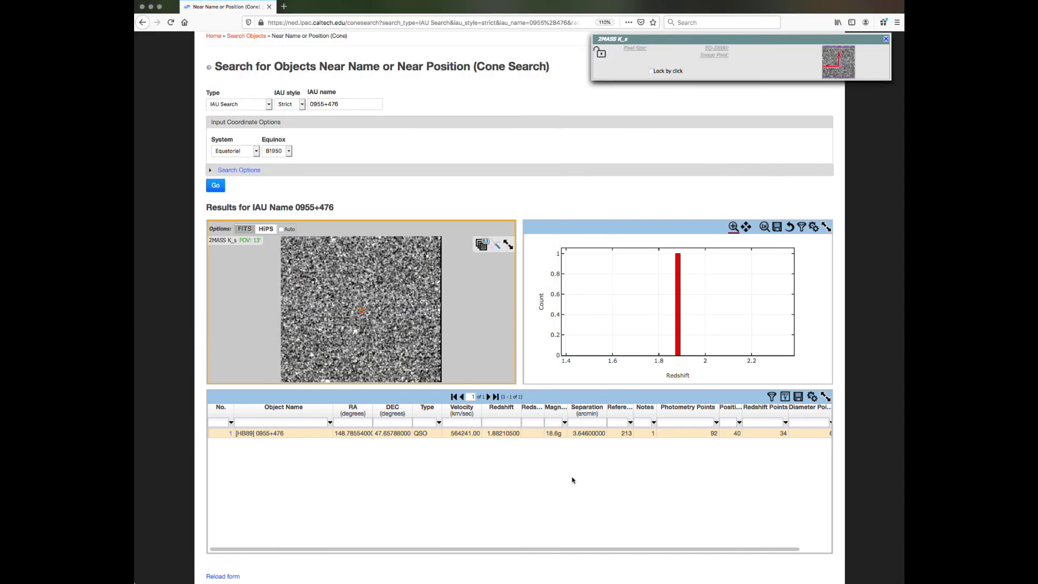
scroll(571, 479, down, 5)
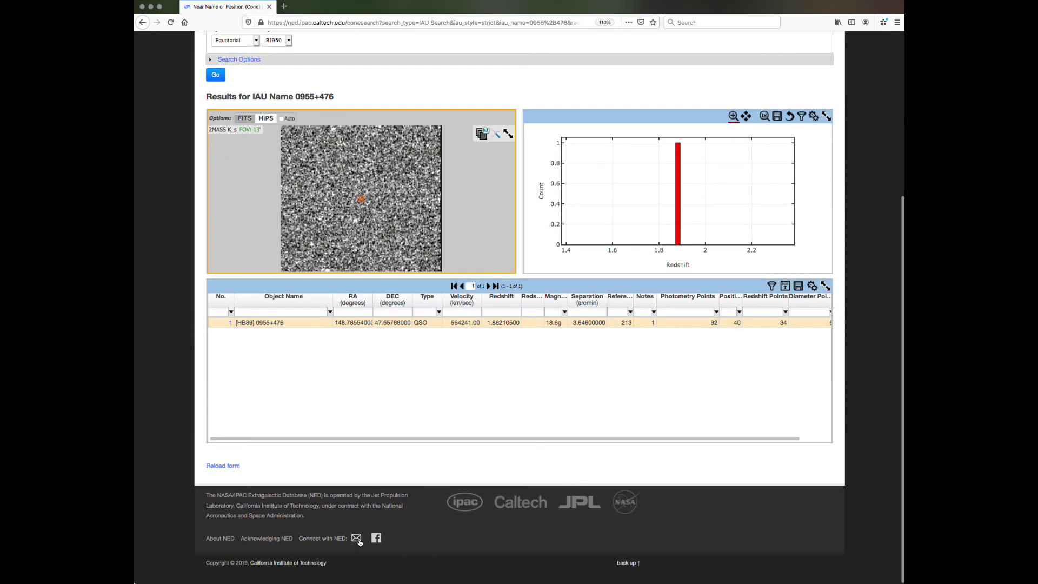
click(356, 539)
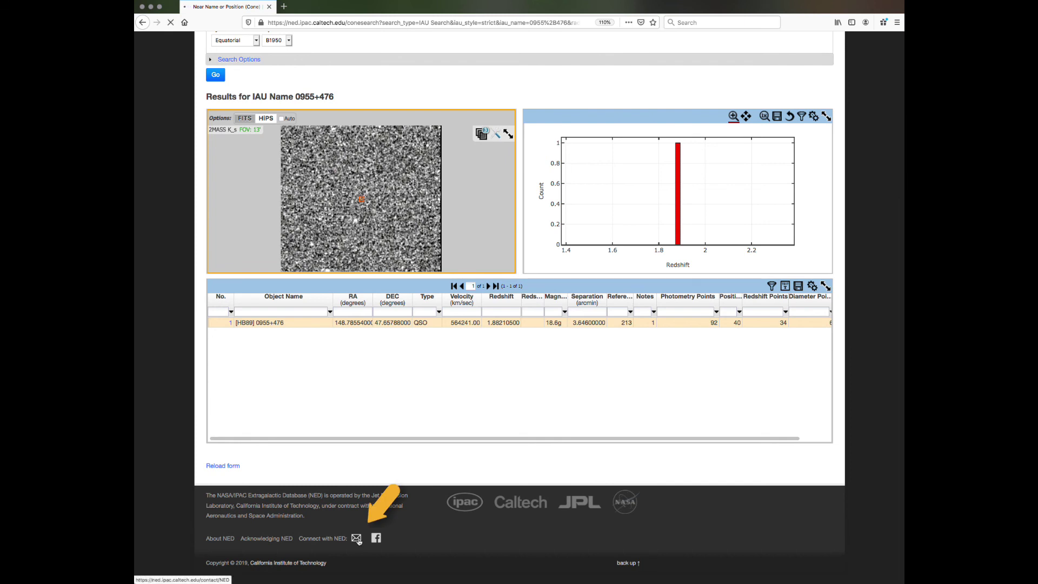